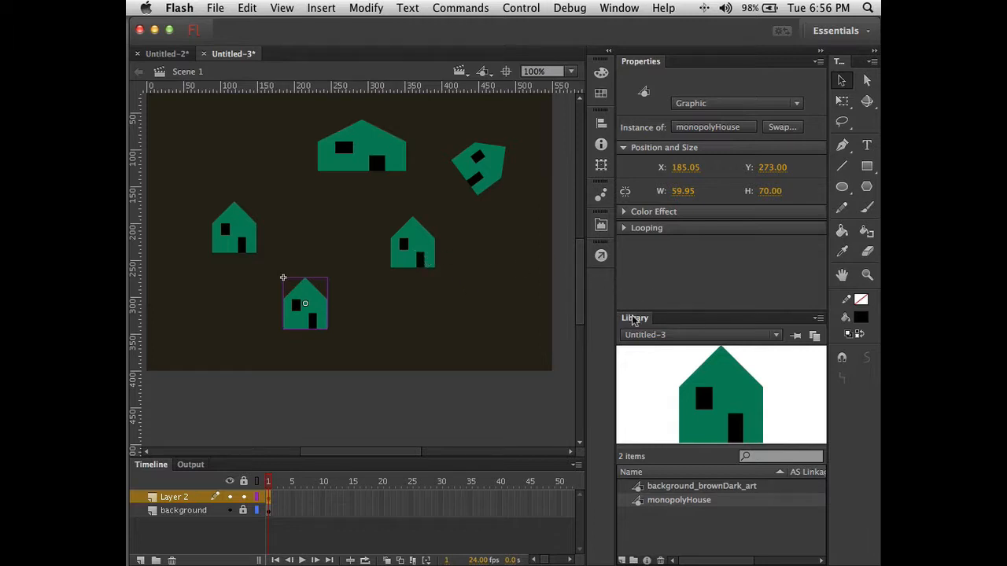
Apply a Tint color effect to the selected house instance at 100% with red 154, green 6 and blue 48
double_click(634, 318)
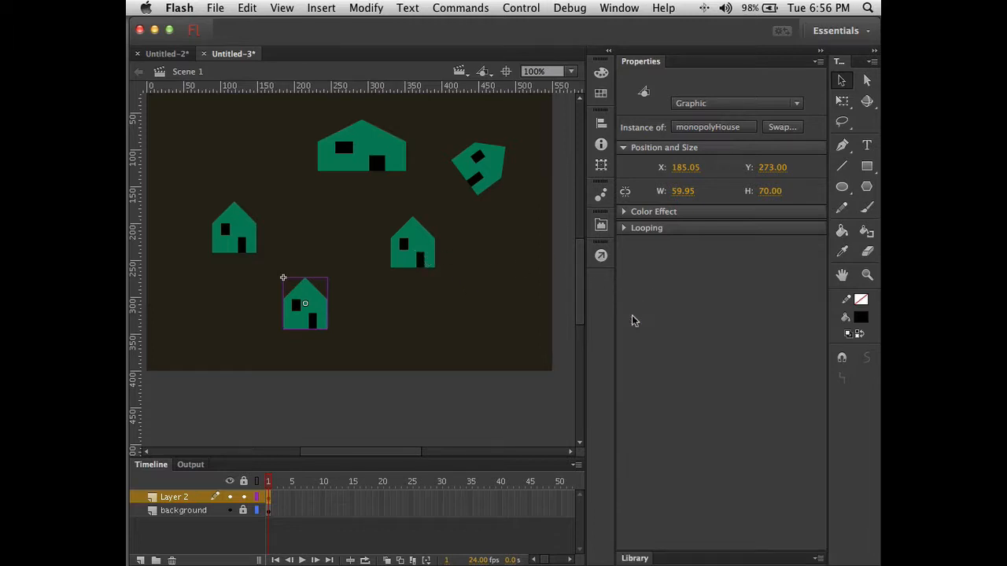
click(625, 212)
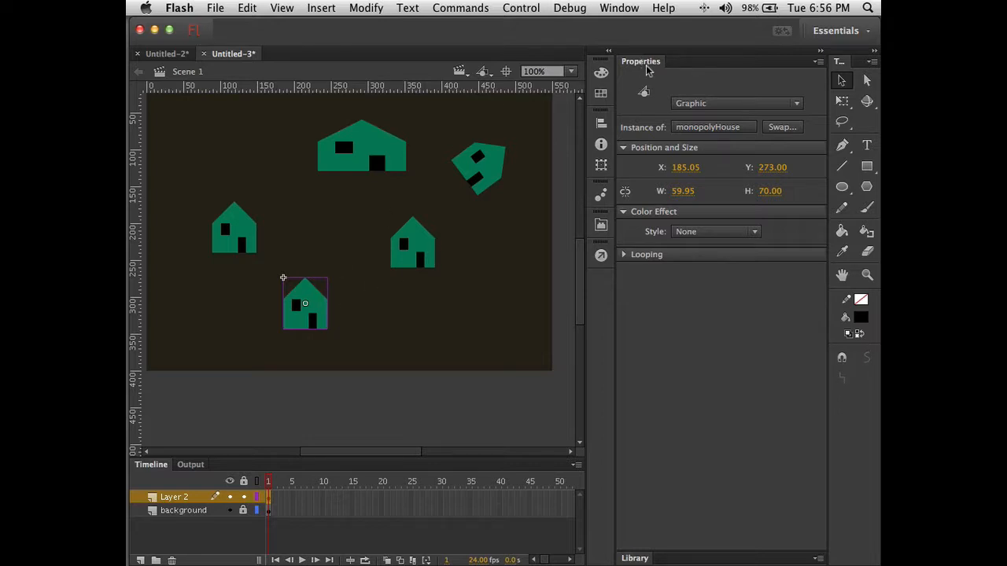
click(697, 232)
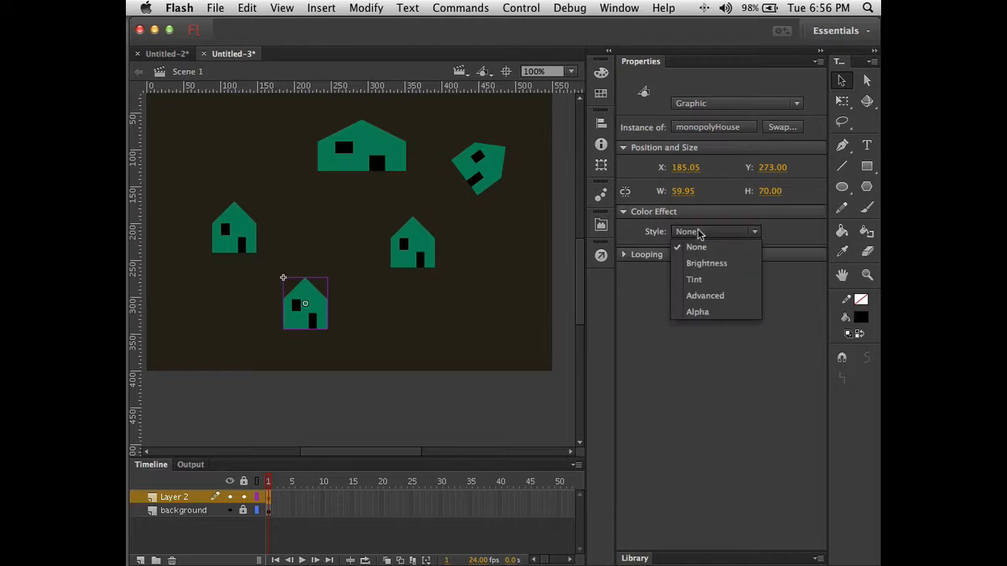
click(712, 286)
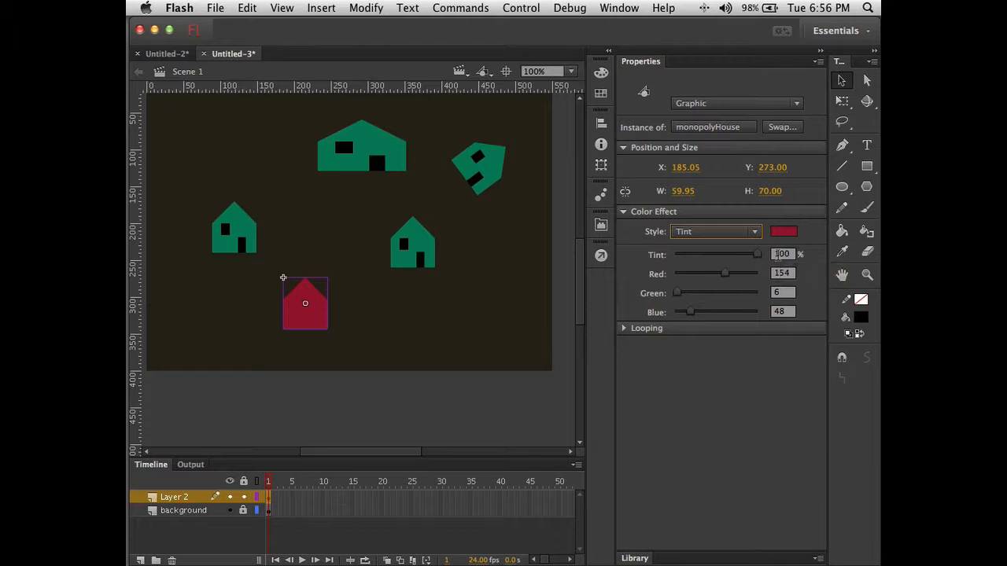
click(431, 344)
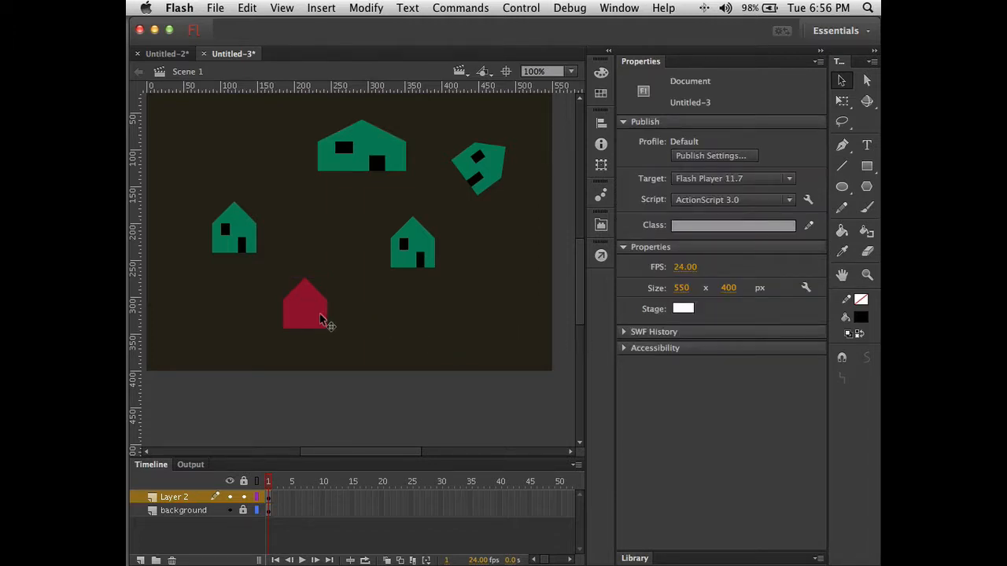
Try a 58% tint and then 100% on the red house, and reset its color effect style to None
click(321, 320)
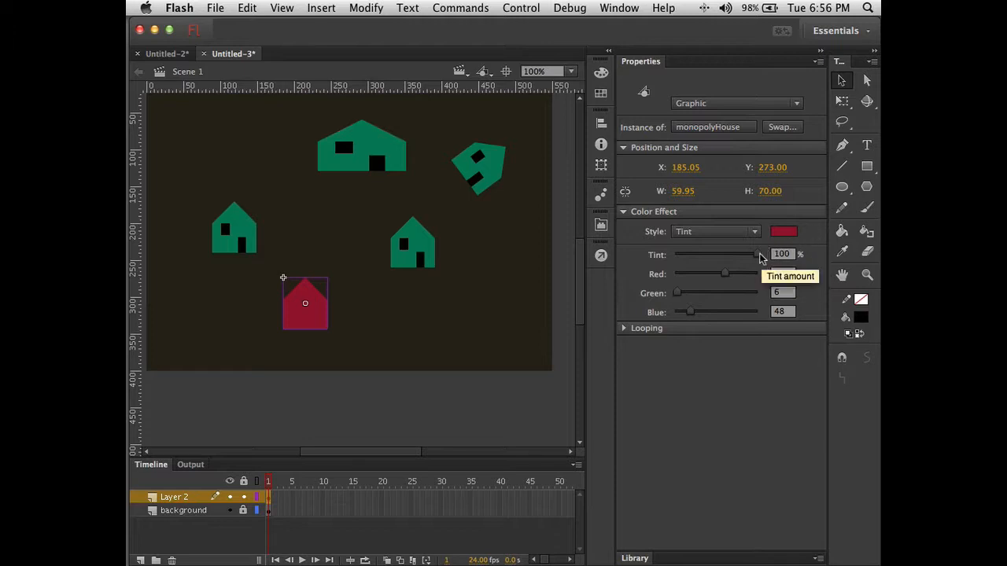
drag(759, 256, 726, 258)
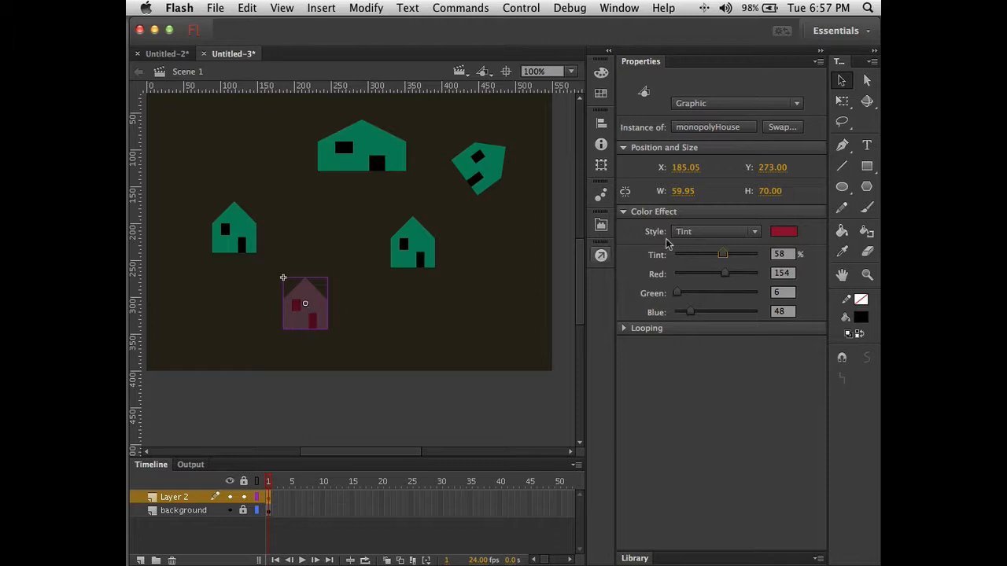
drag(723, 256, 759, 257)
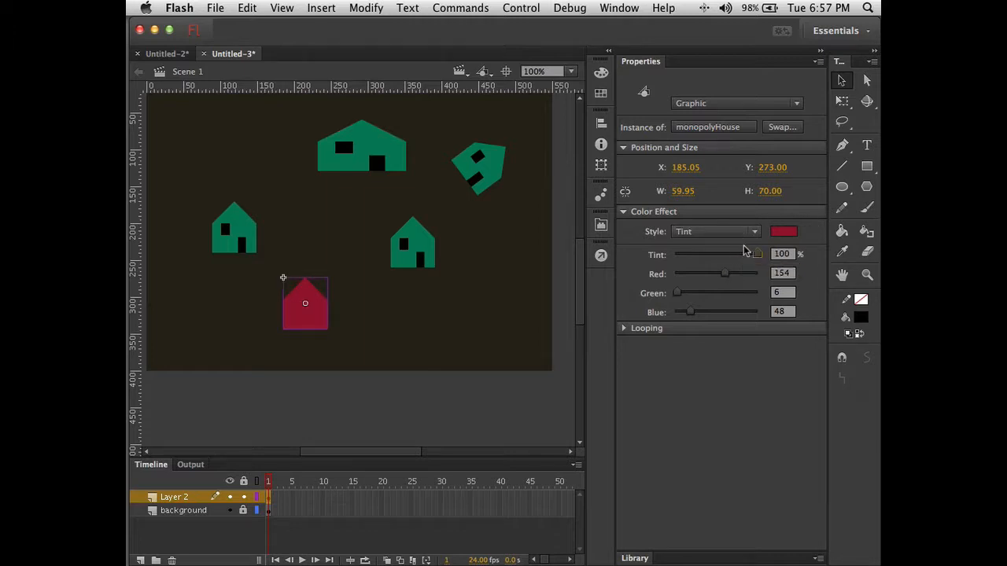
click(754, 234)
click(735, 247)
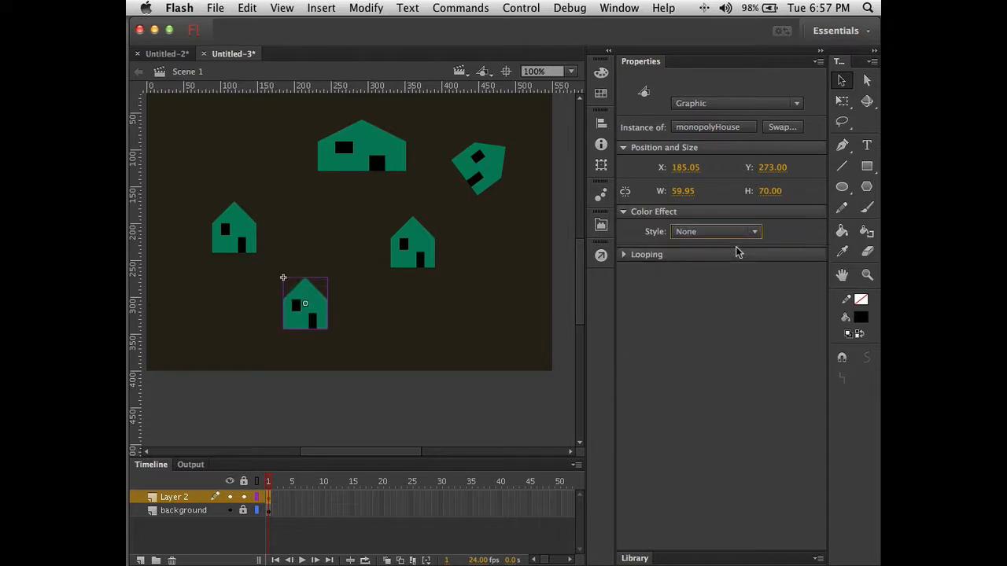
Try an Advanced color effect on the house with offsets red 13, green 43 and blue -51, and reset the style to None
click(755, 234)
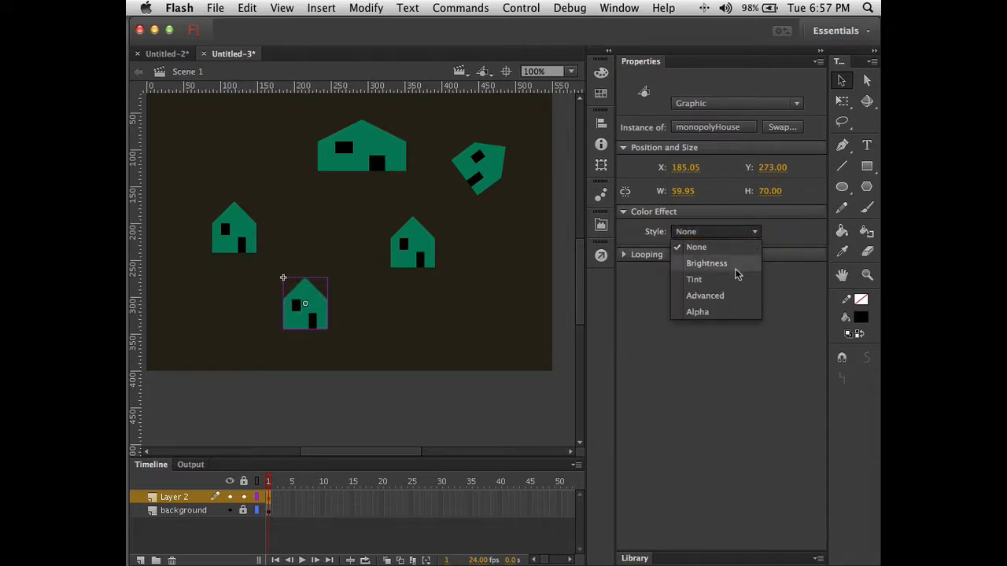
click(734, 290)
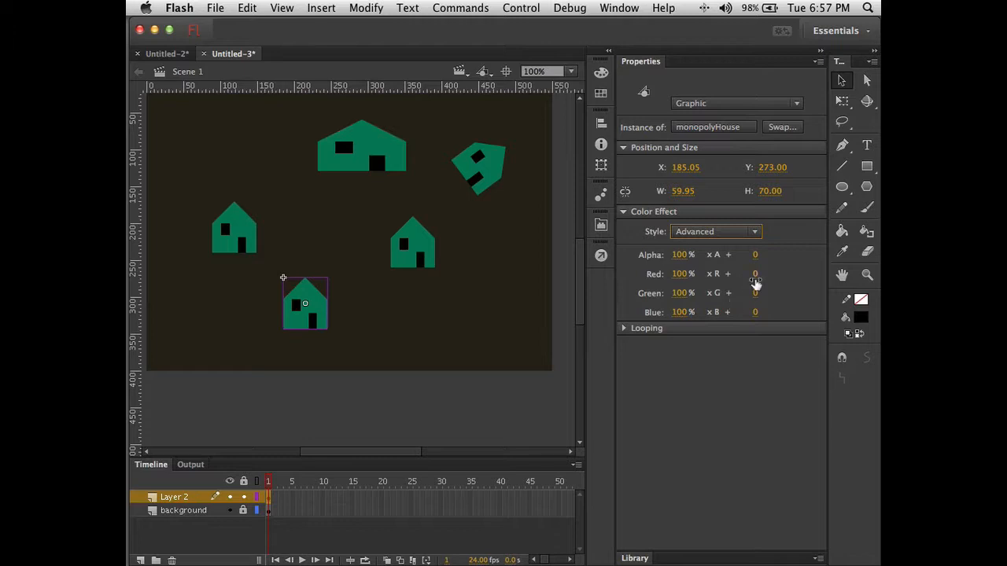
drag(756, 281, 712, 309)
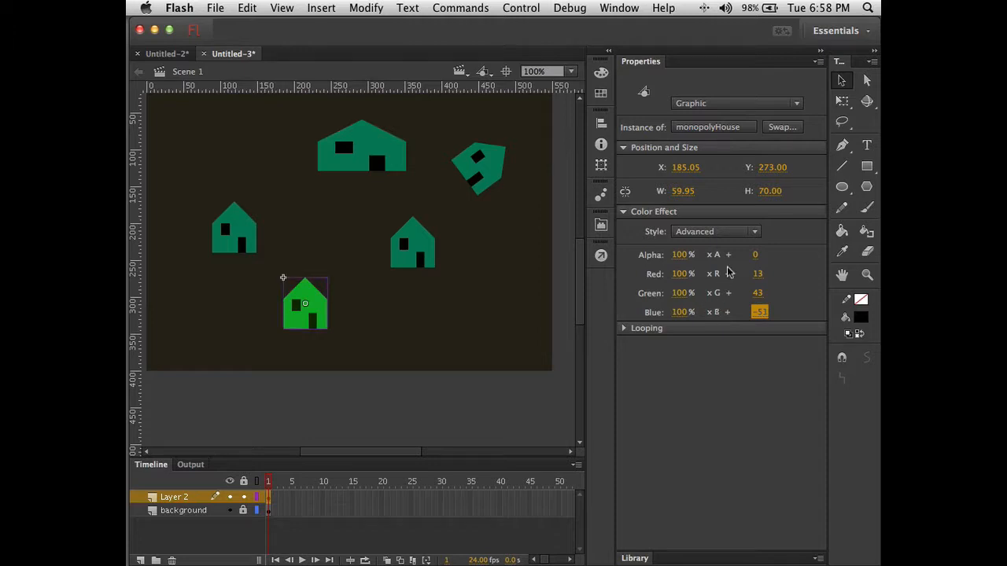
click(753, 233)
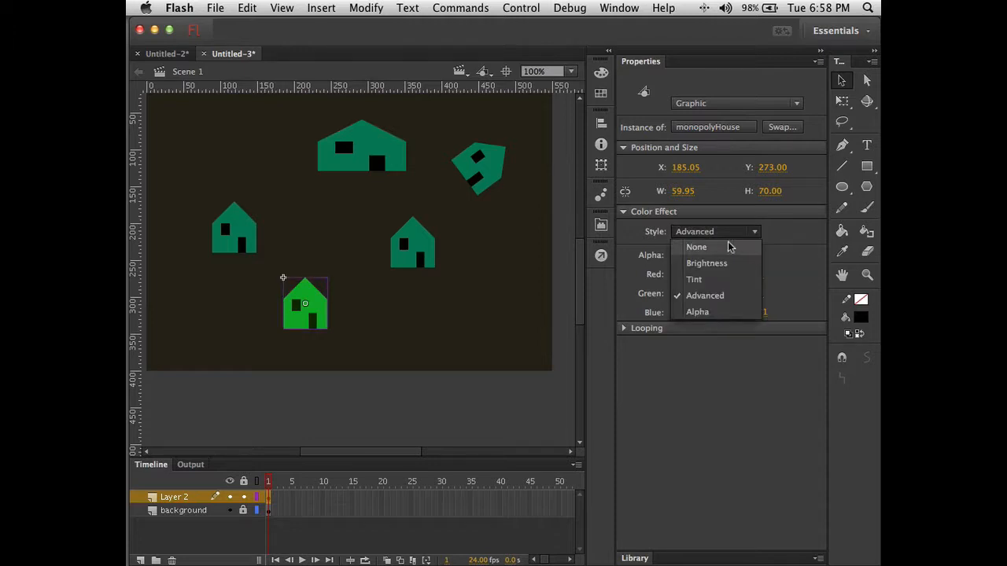
click(727, 246)
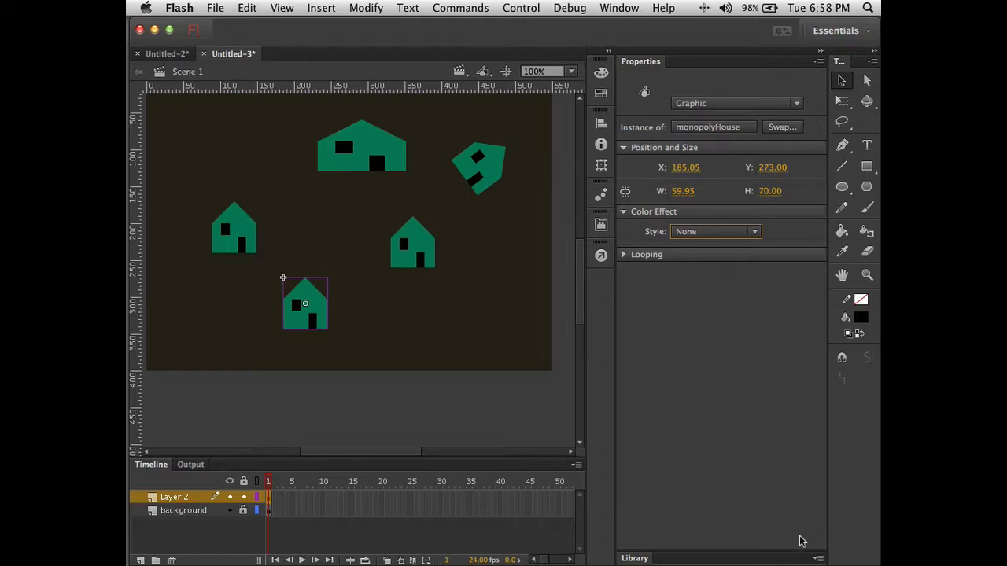
Duplicate the monopolyHouse library symbol as a Graphic named monopolyHotel
click(817, 558)
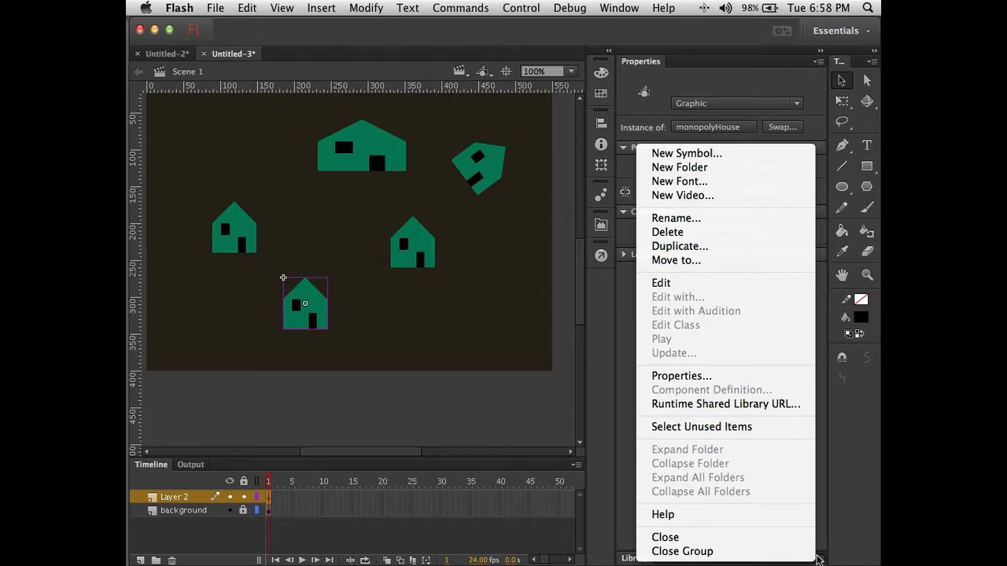
click(621, 417)
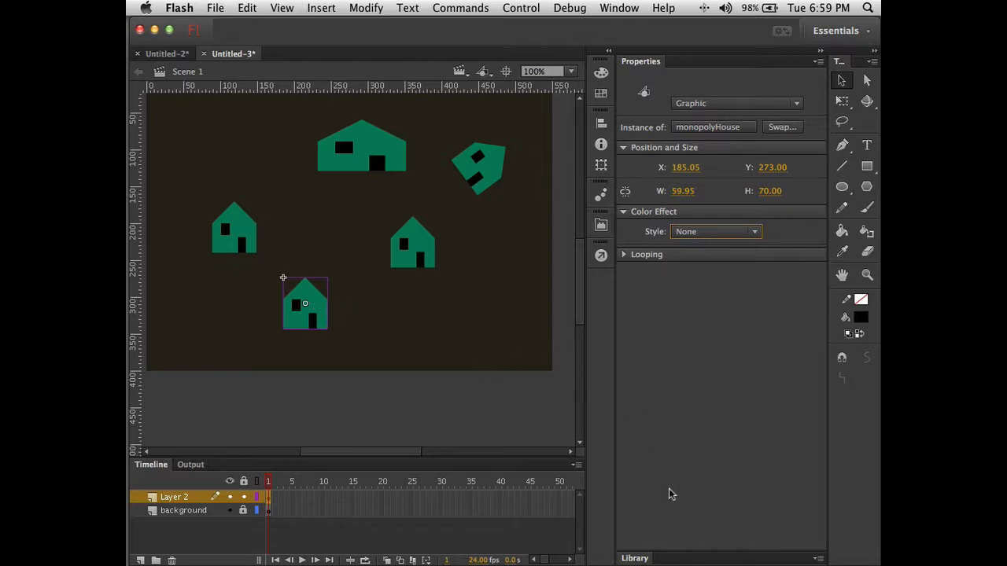
click(634, 559)
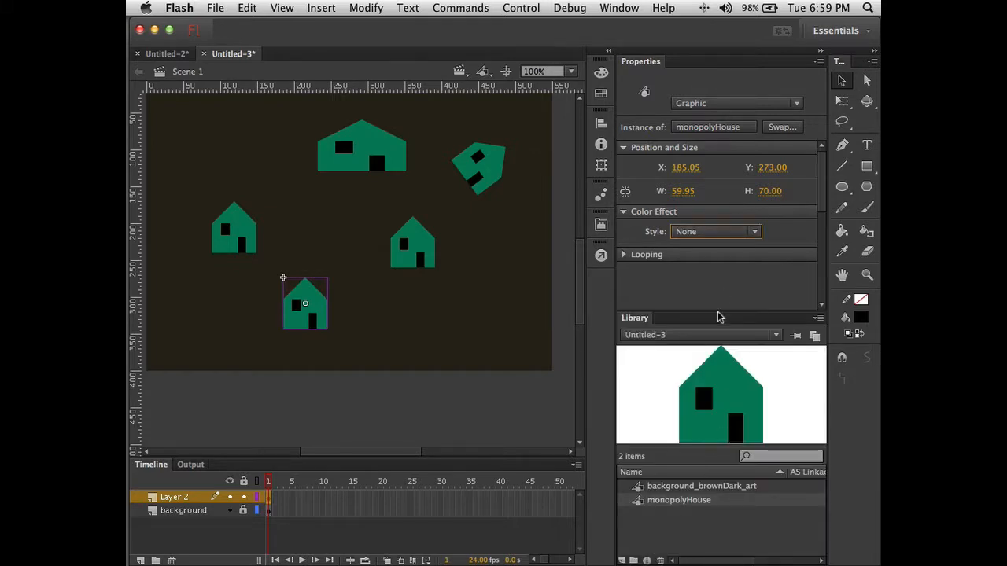
click(639, 503)
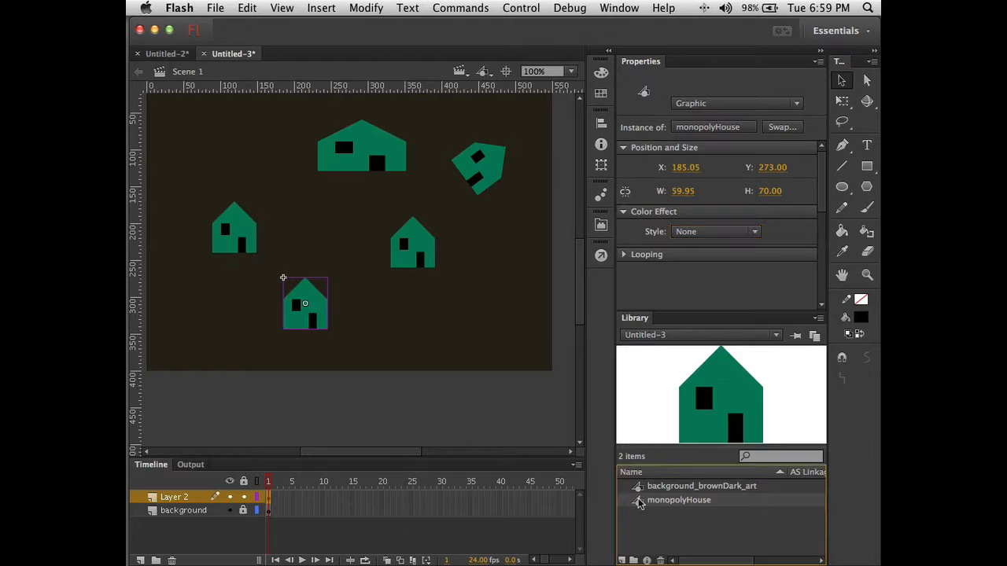
right_click(684, 502)
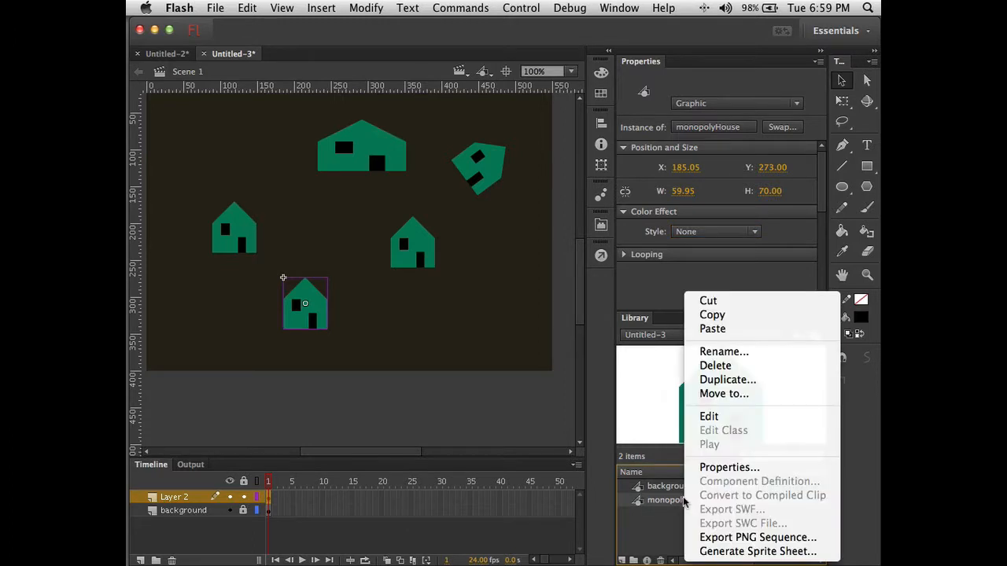
click(727, 380)
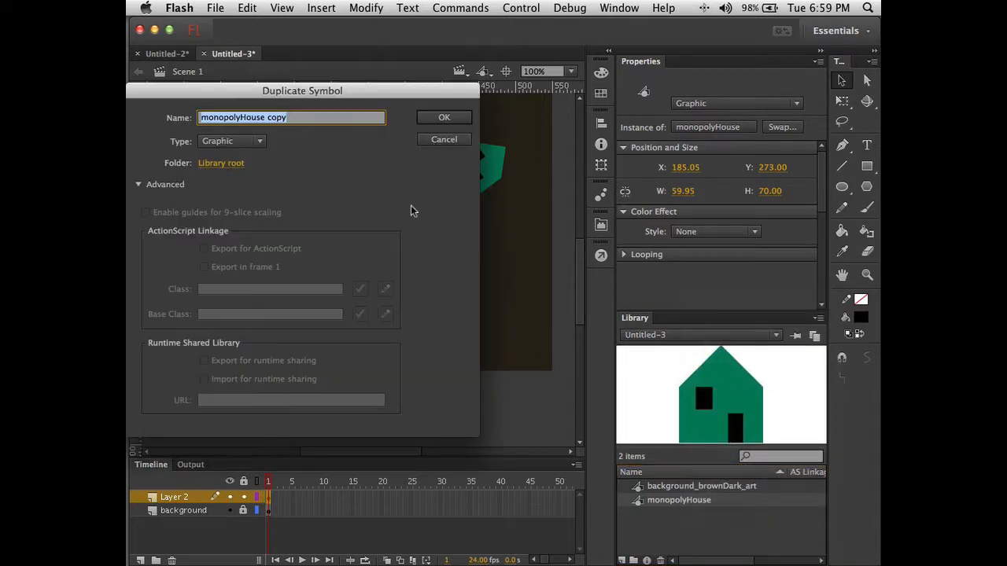
drag(358, 95, 452, 132)
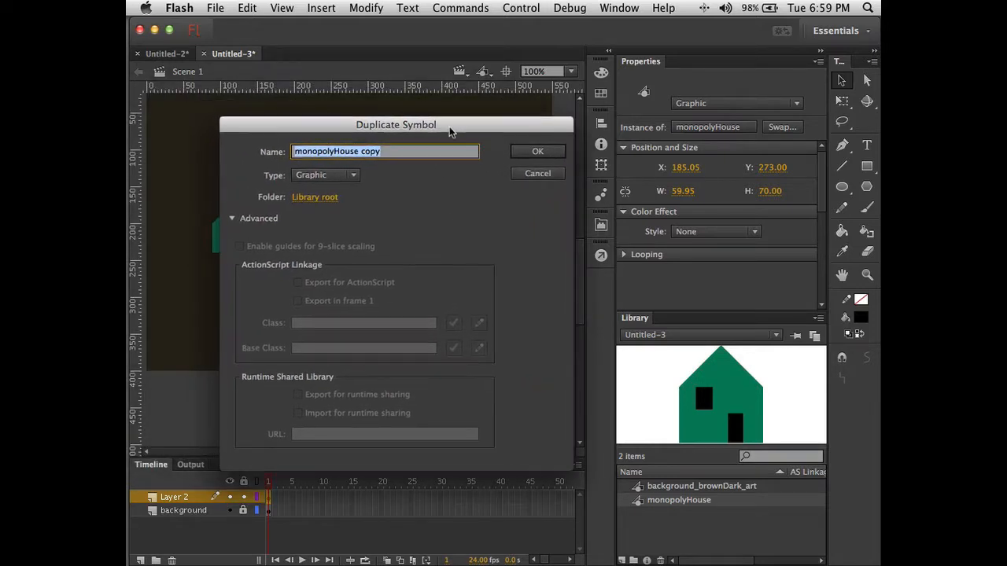
click(335, 152)
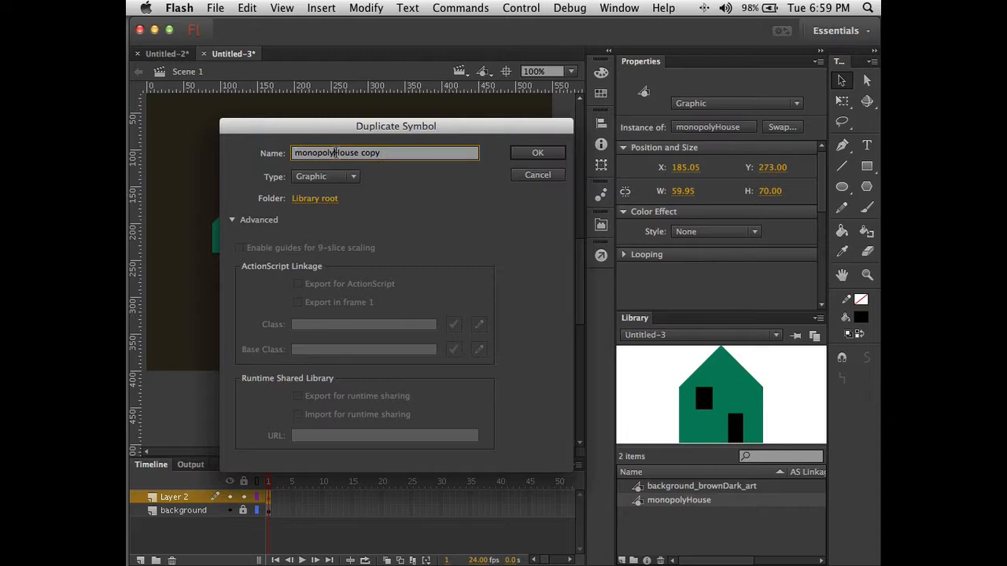
drag(335, 152, 402, 161)
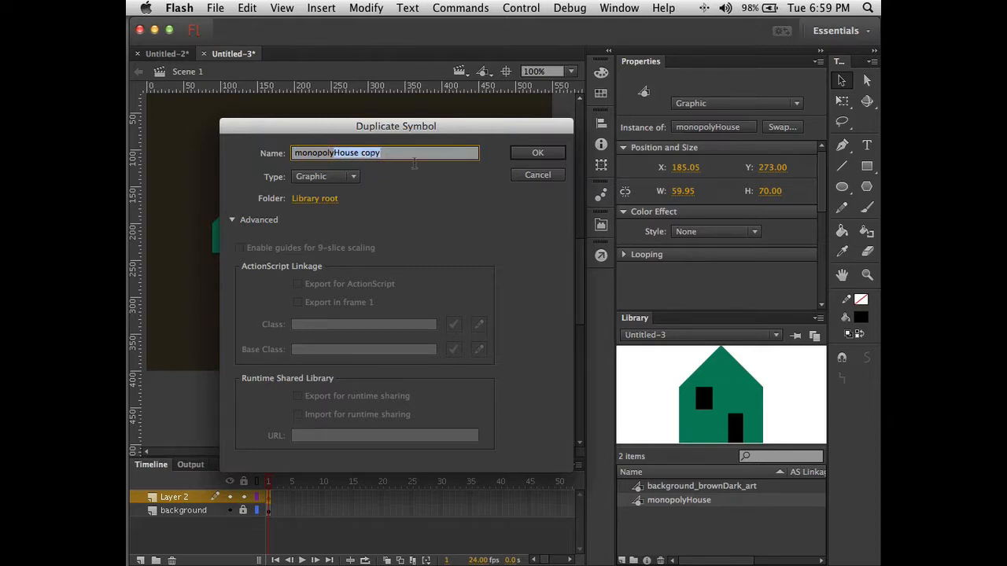
text(Hotel)
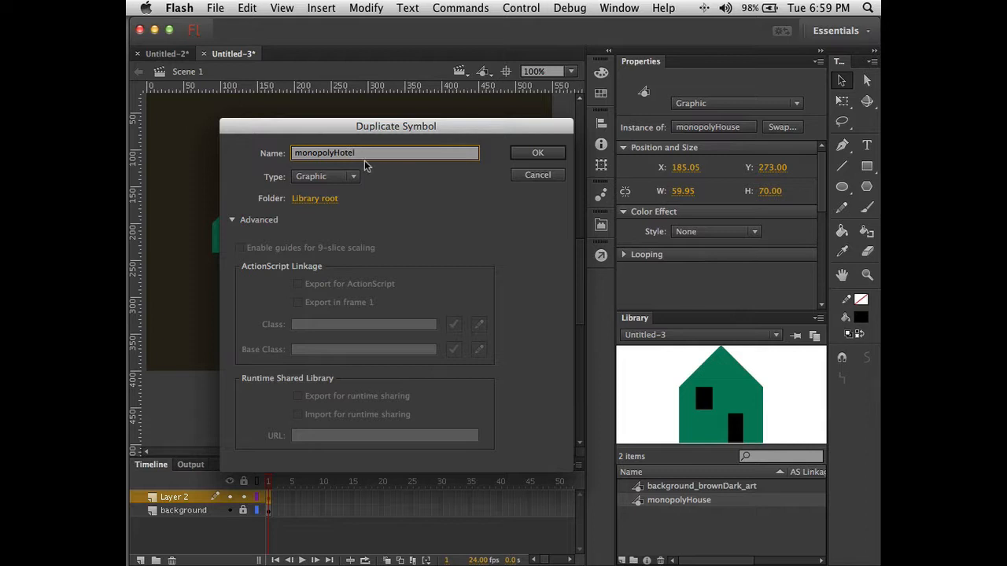
click(232, 220)
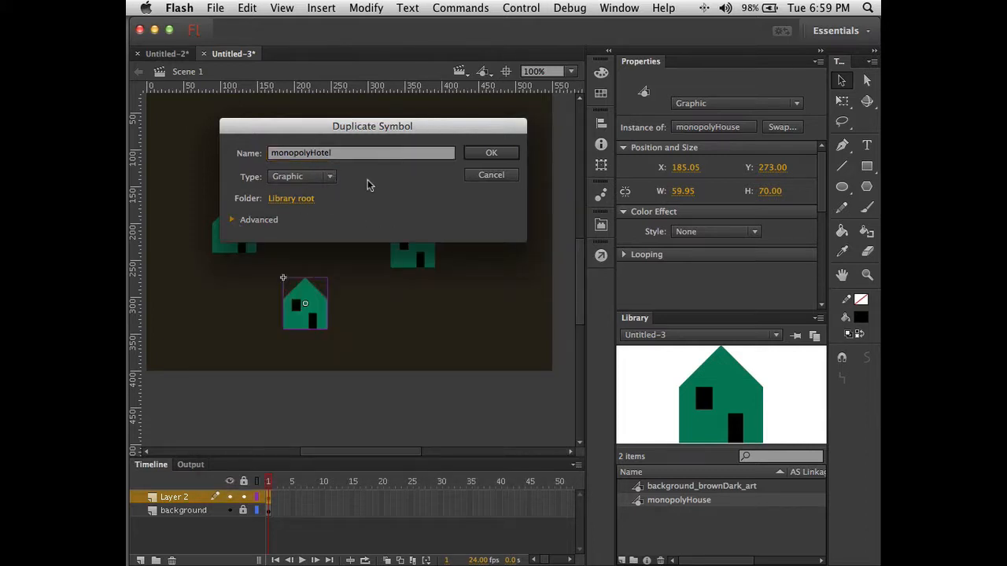
click(490, 154)
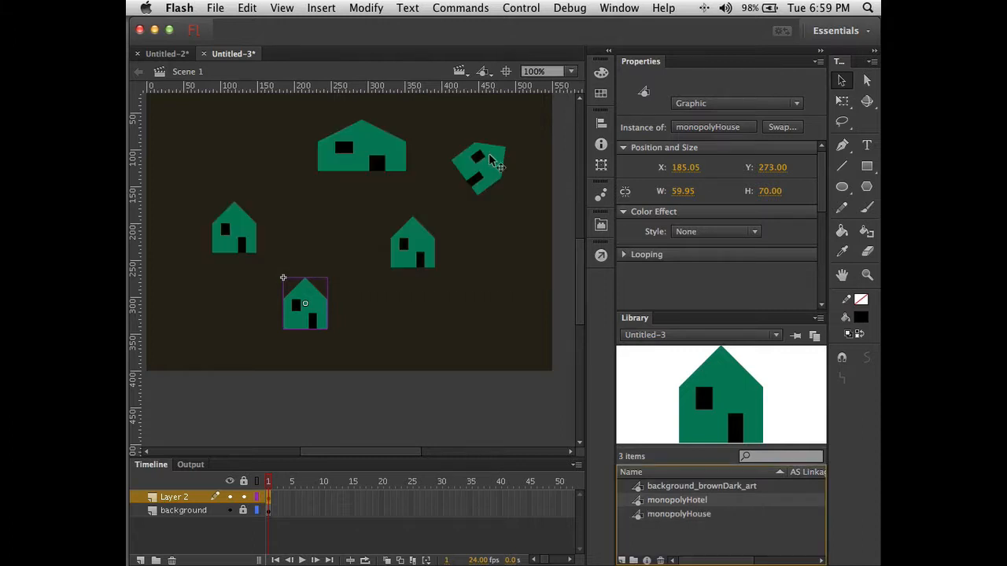
Open the monopolyHotel library symbol for editing
click(667, 514)
click(671, 504)
double_click(639, 503)
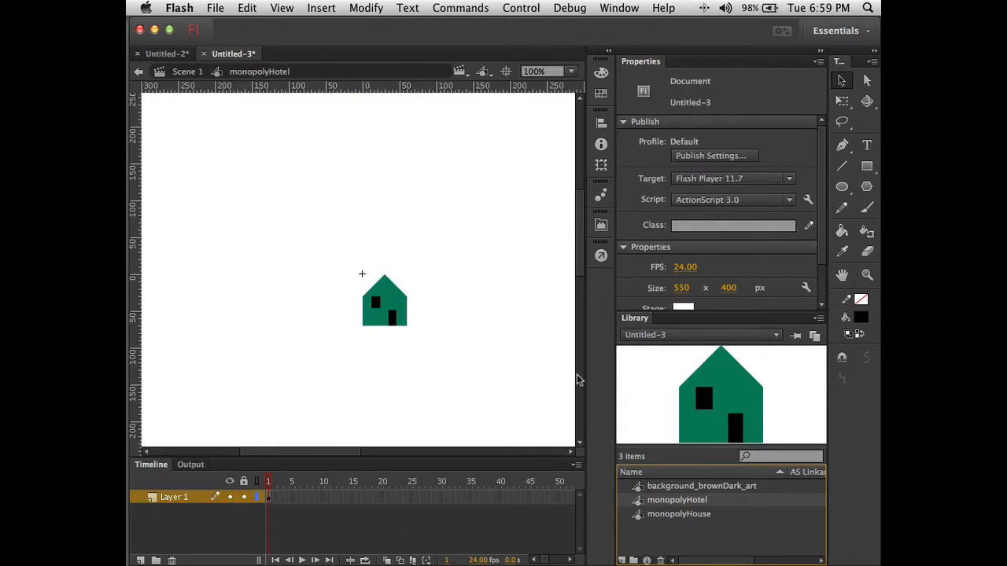
Recolor the green house shape dark red, with hue 0, saturation 100% and brightness 62% (9E0000)
click(398, 299)
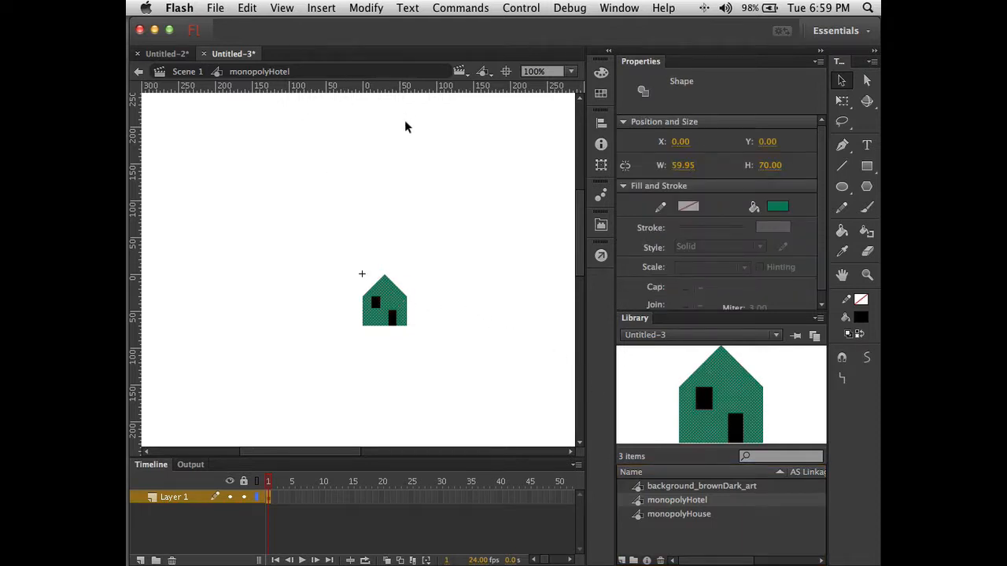
click(600, 95)
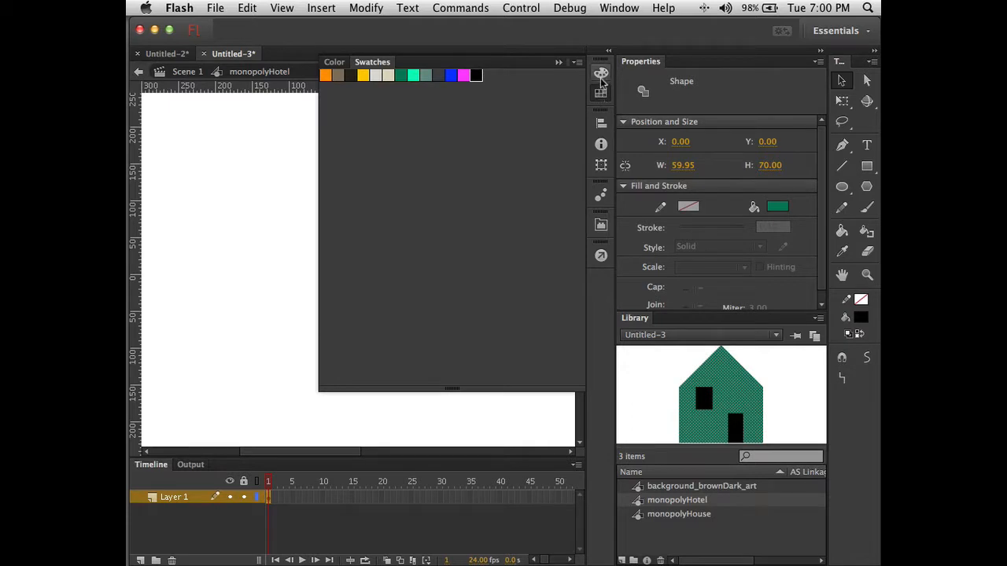
click(601, 73)
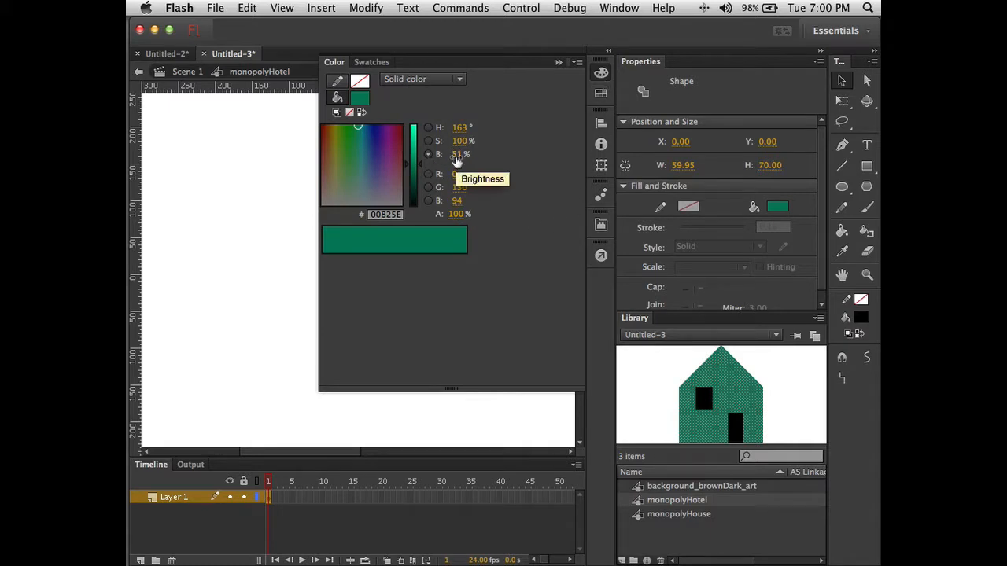
drag(456, 157, 517, 160)
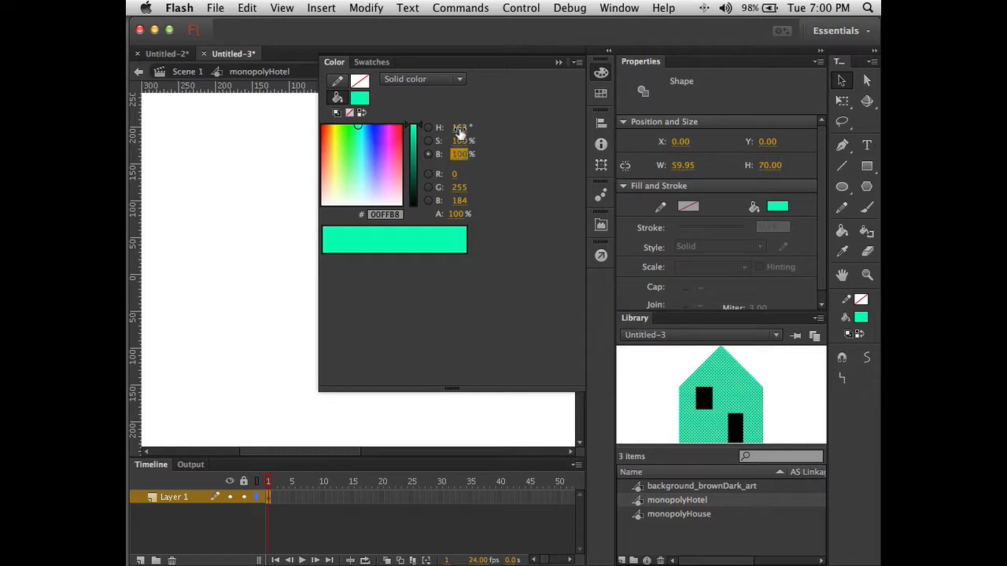
drag(459, 127, 529, 139)
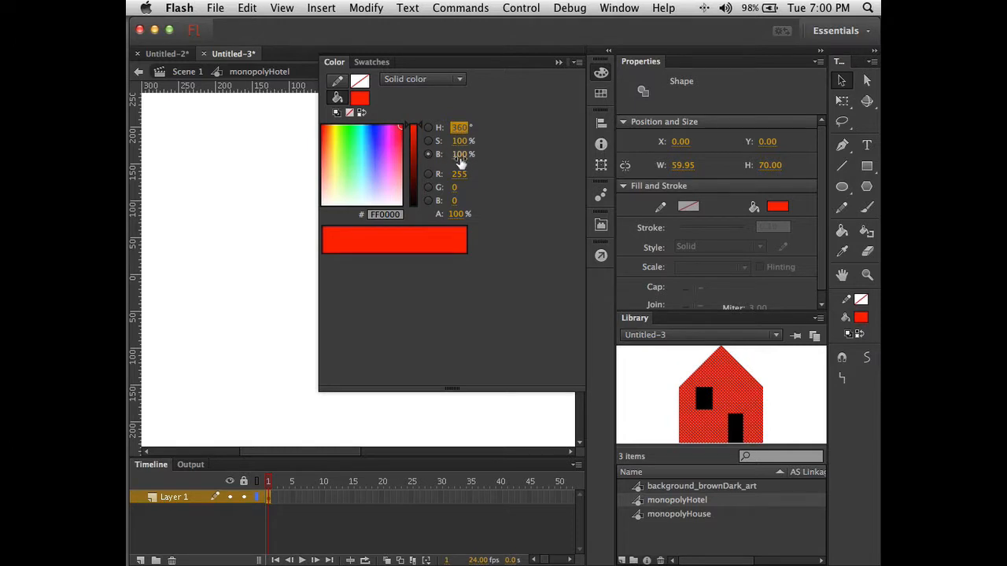
drag(460, 162, 434, 167)
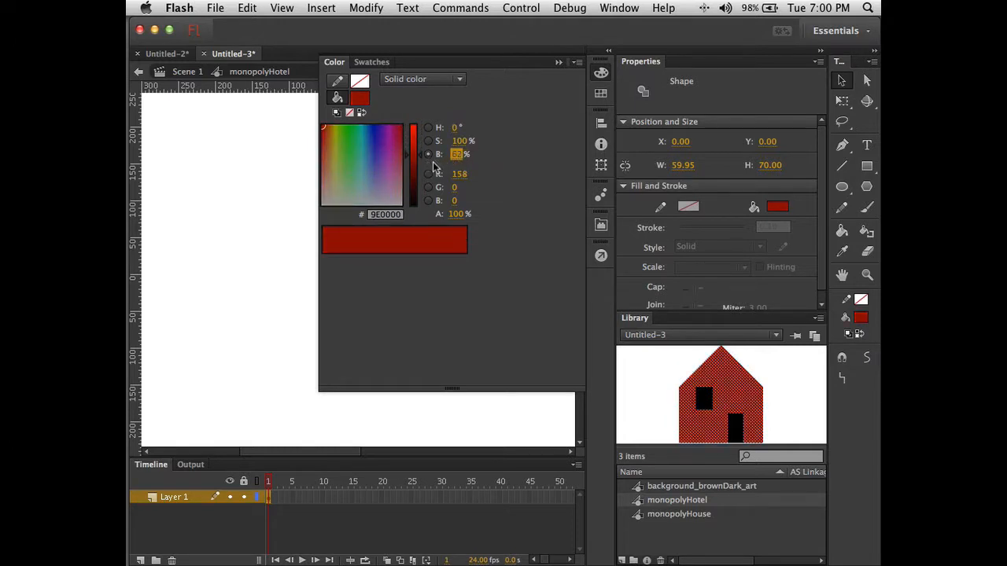
Add the dark red fill to the color swatches and collapse the color settings
click(372, 63)
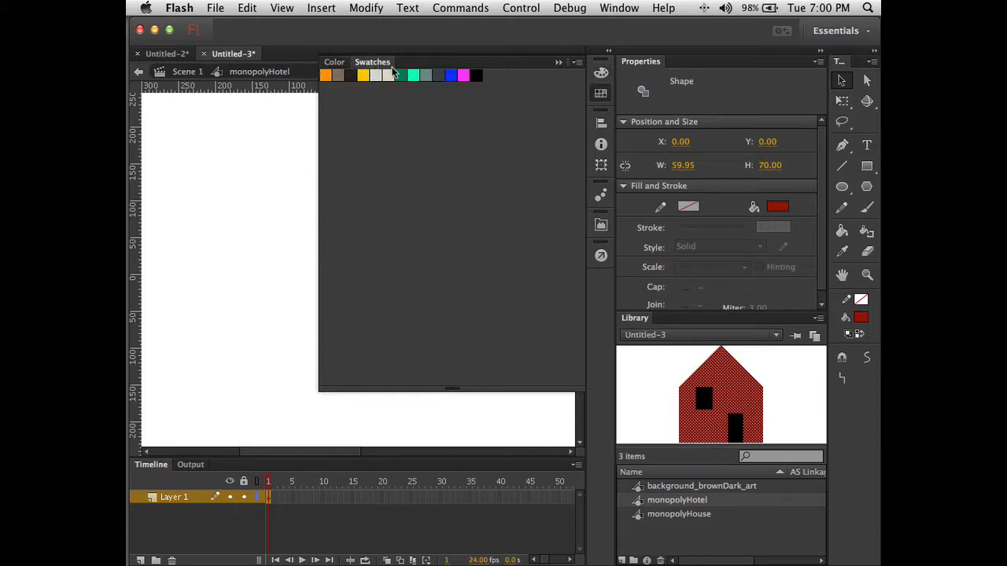
click(470, 135)
click(556, 61)
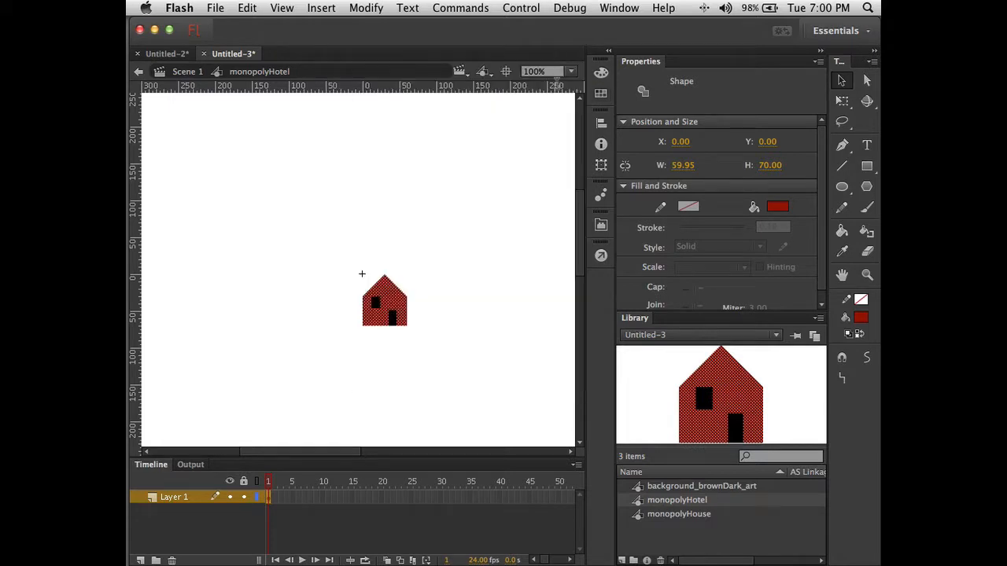
Deselect the red house shape and leave the monopolyHotel symbol to return to Scene 1
click(284, 165)
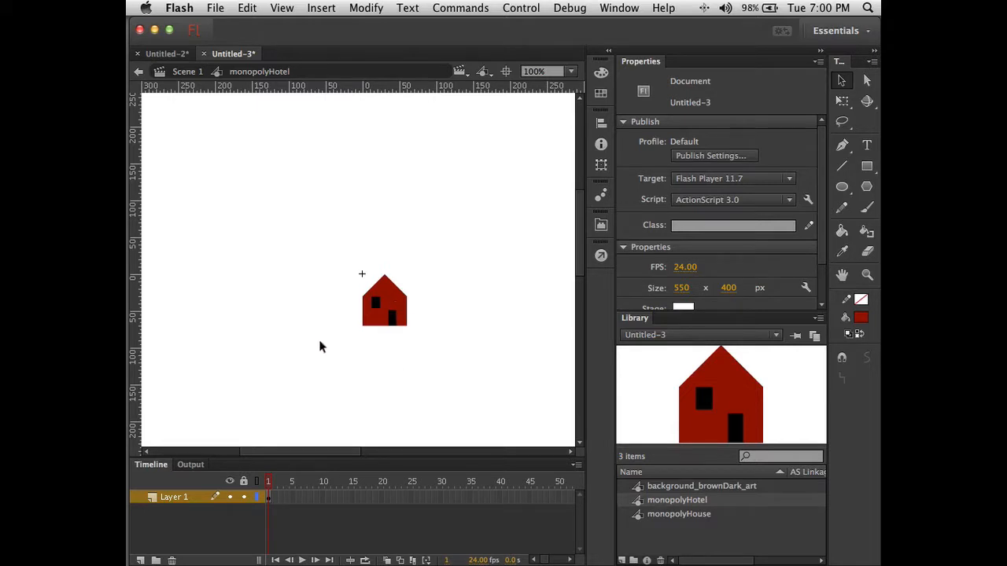
click(189, 78)
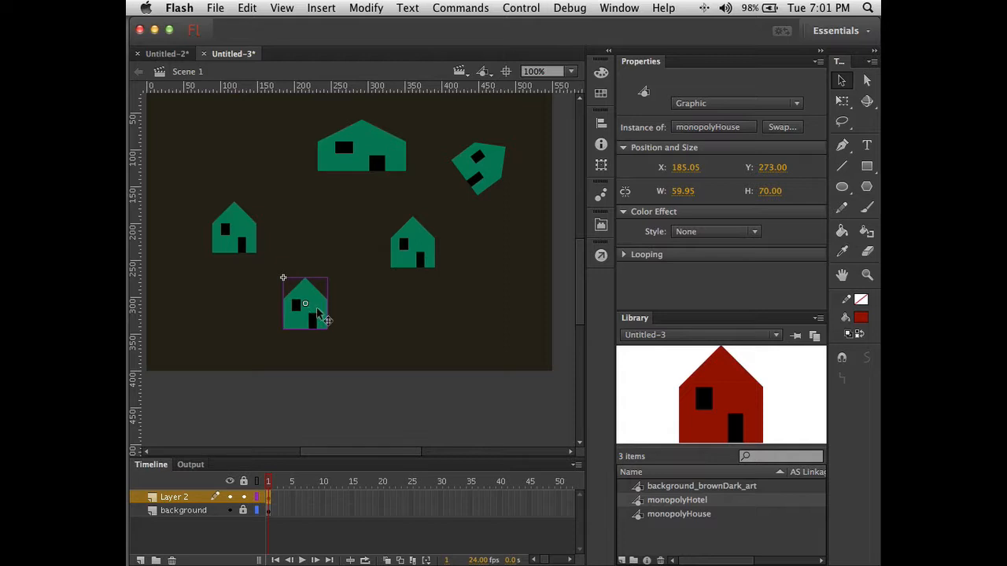
click(393, 322)
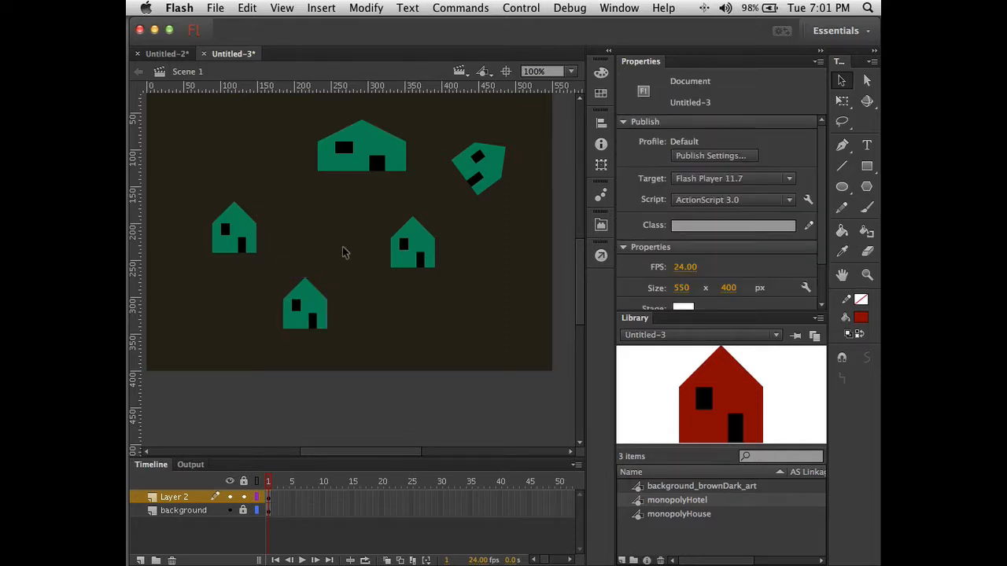
Swap the lowest green house instance on the stage for the monopolyHotel symbol
click(307, 300)
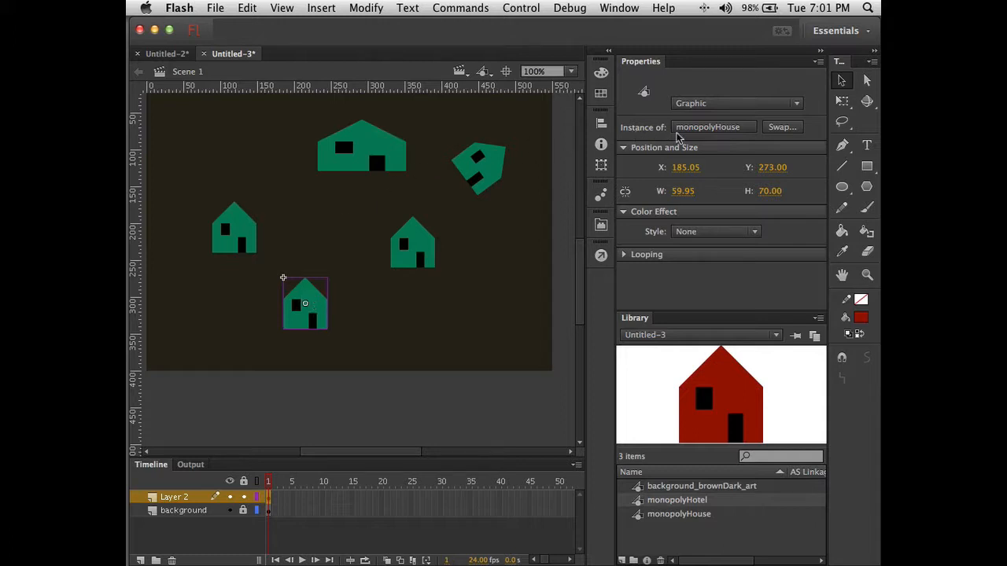
click(794, 131)
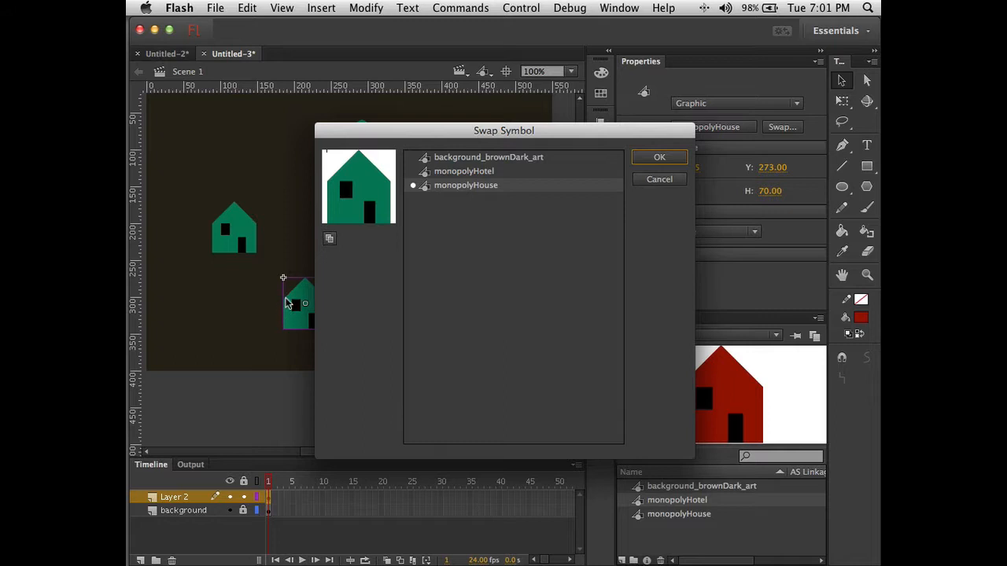
double_click(423, 173)
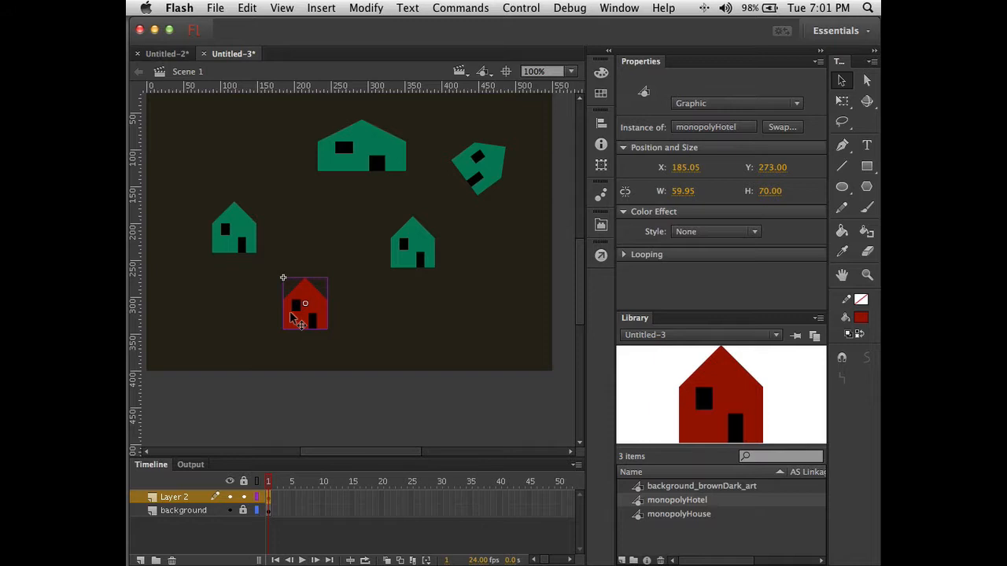
click(342, 317)
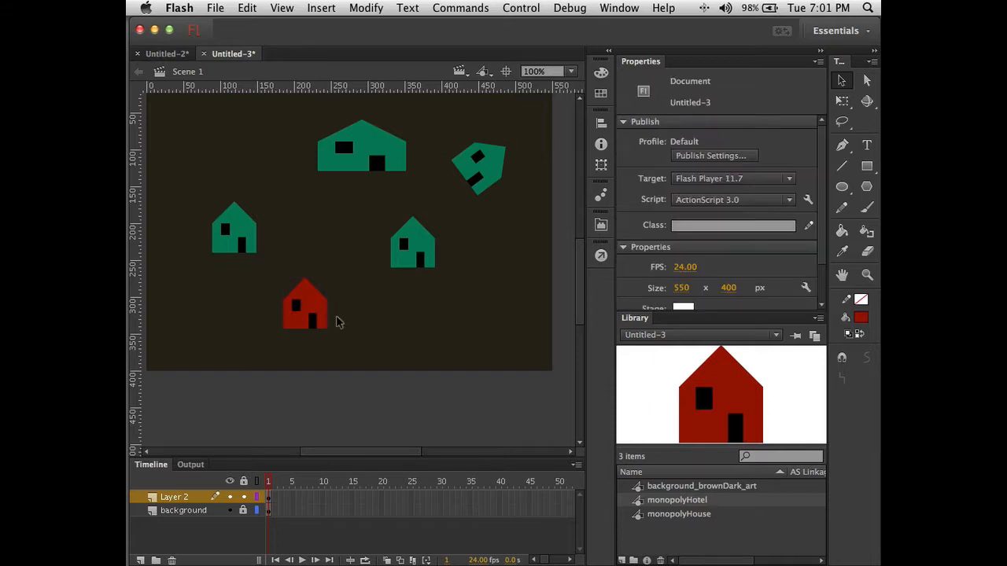
click(302, 316)
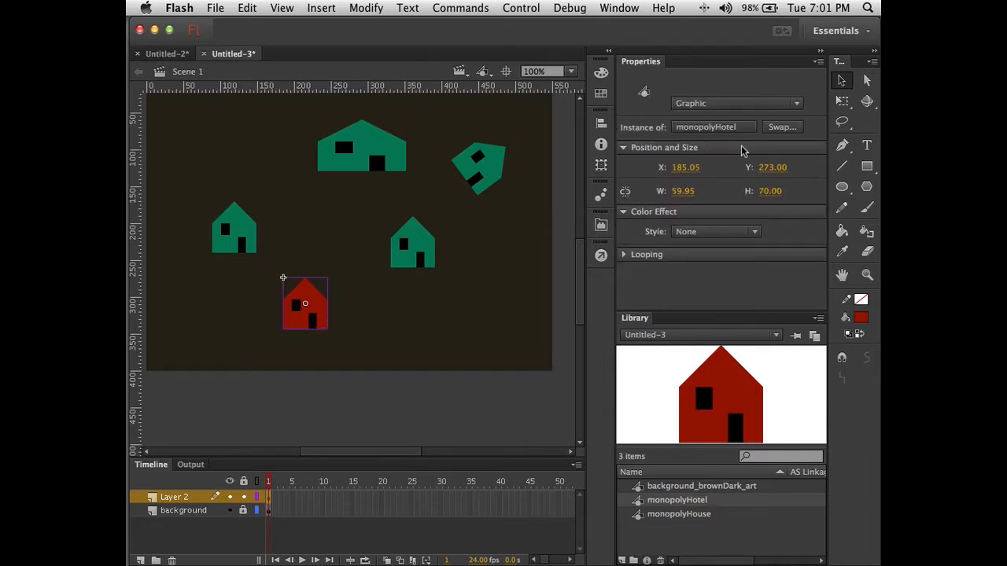
click(446, 315)
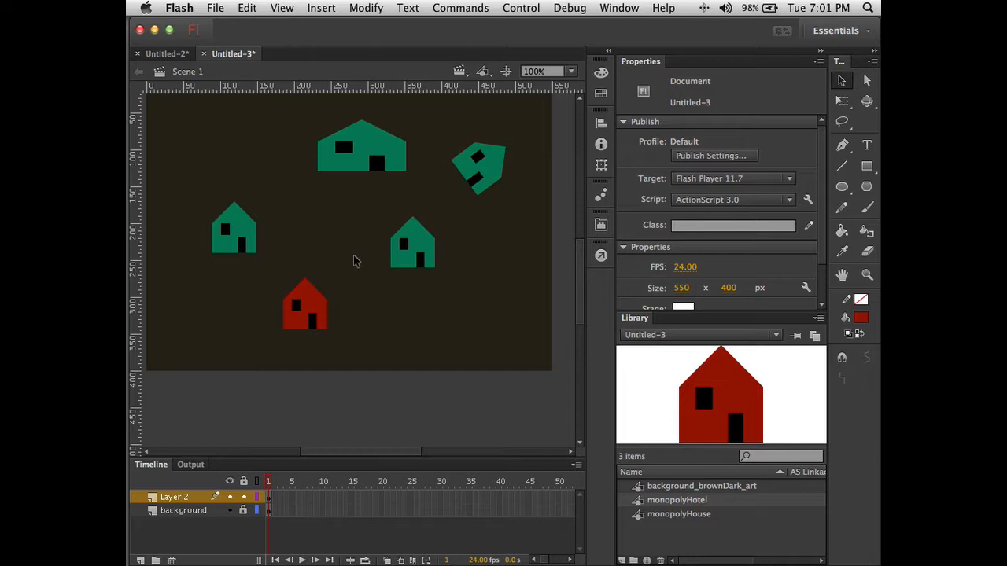
Swap the stretched, wide green house instance for the monopolyHotel symbol and deselect it
click(356, 167)
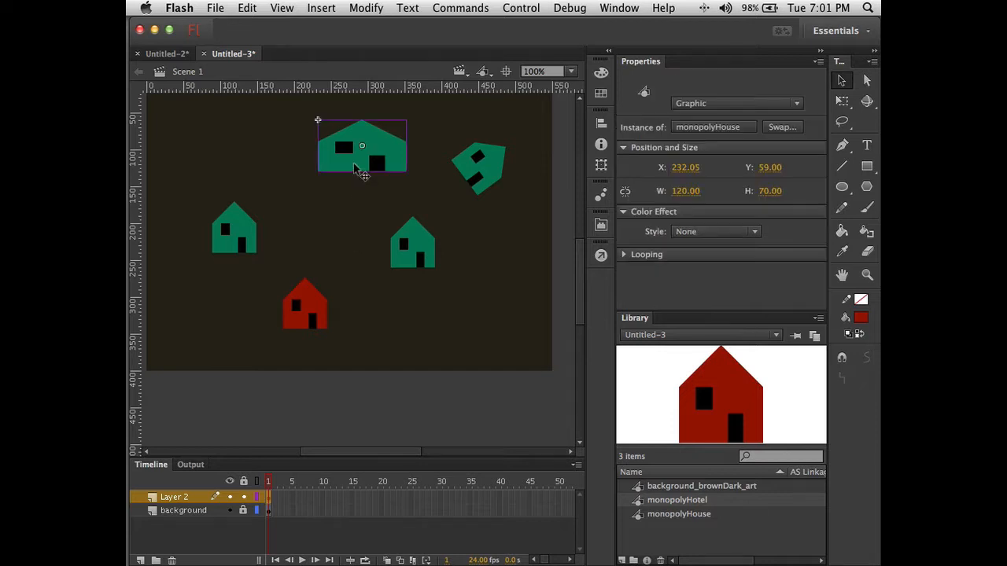
click(779, 127)
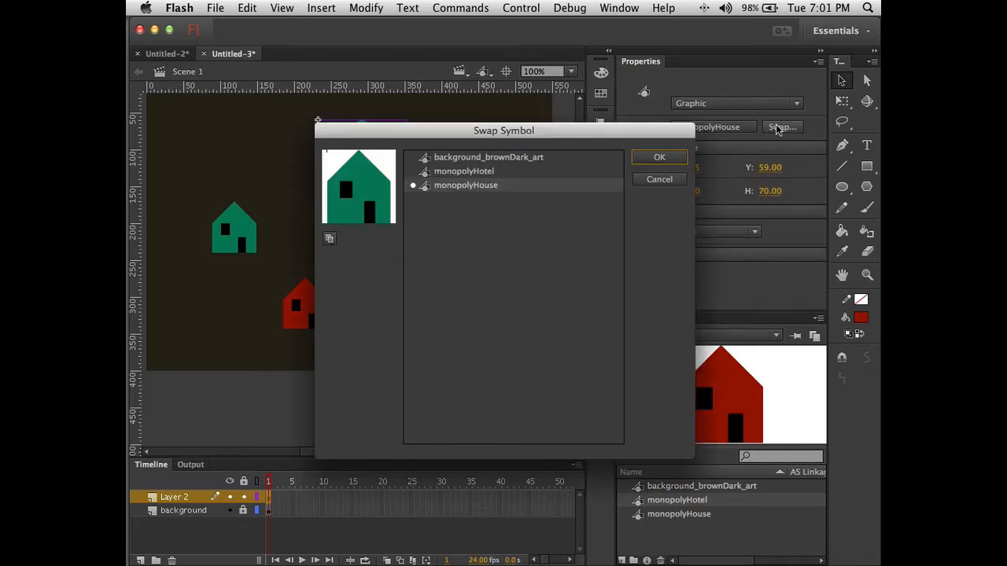
click(444, 172)
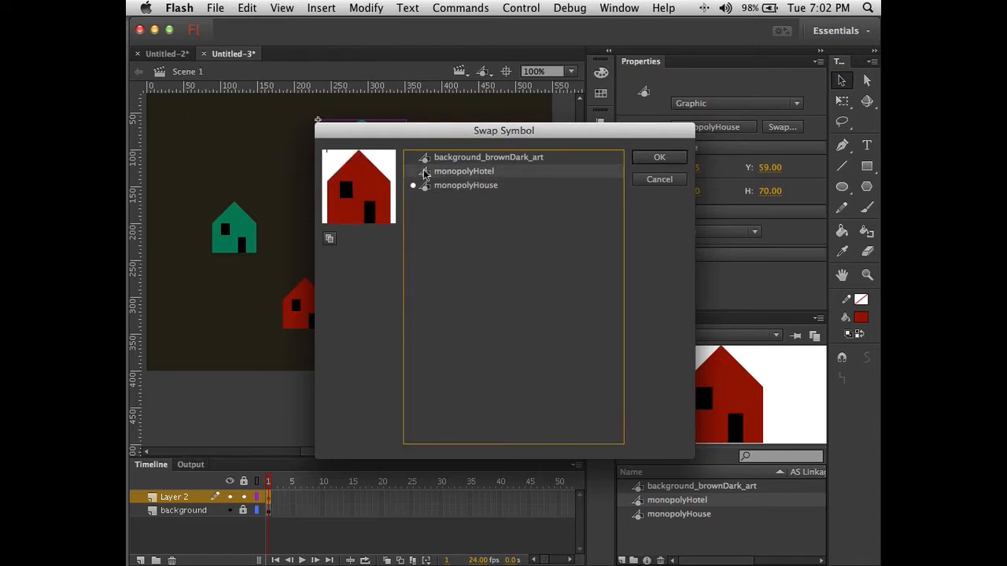
click(670, 160)
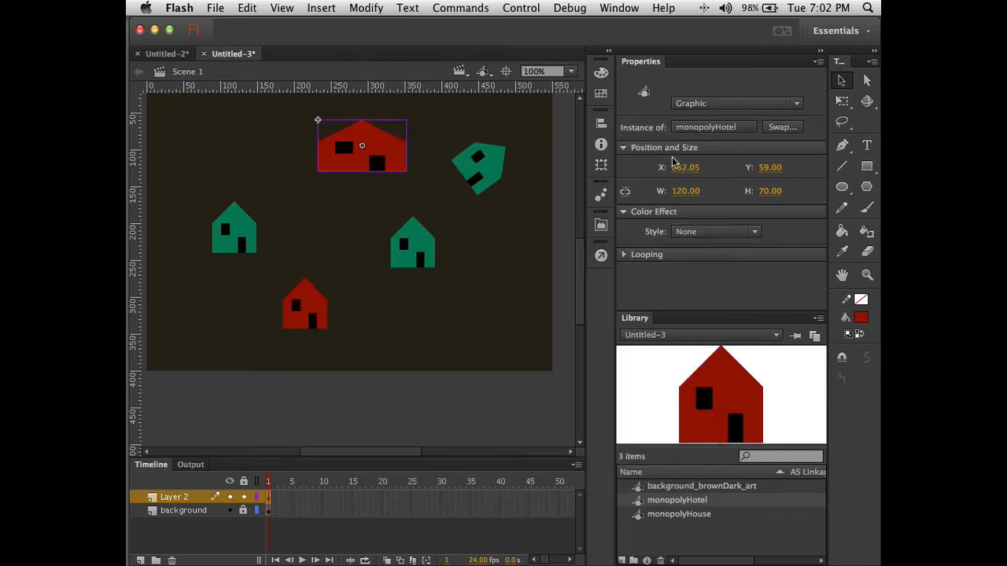
click(368, 210)
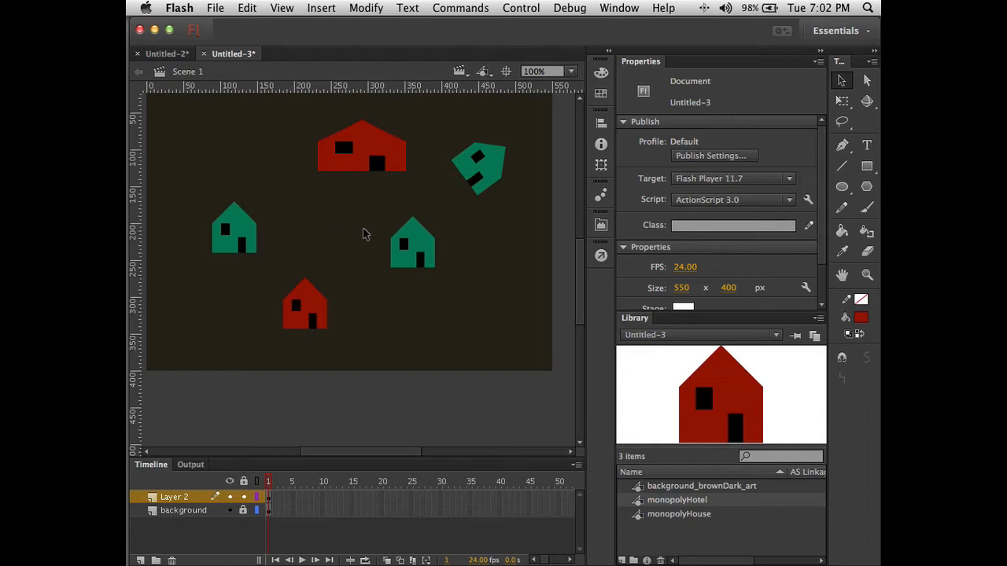
Open the leftmost green monopolyHouse instance for editing in place on the stage
double_click(240, 238)
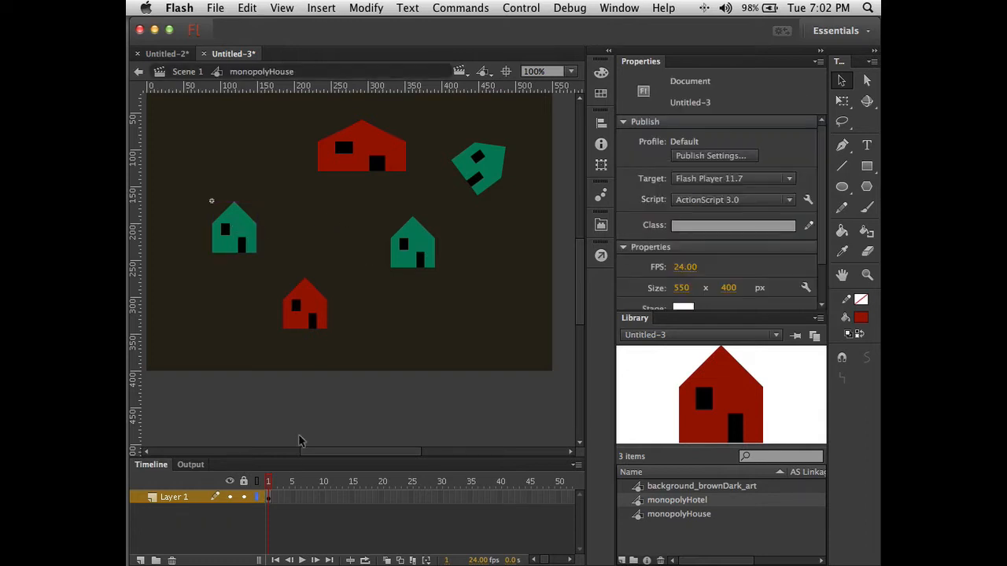